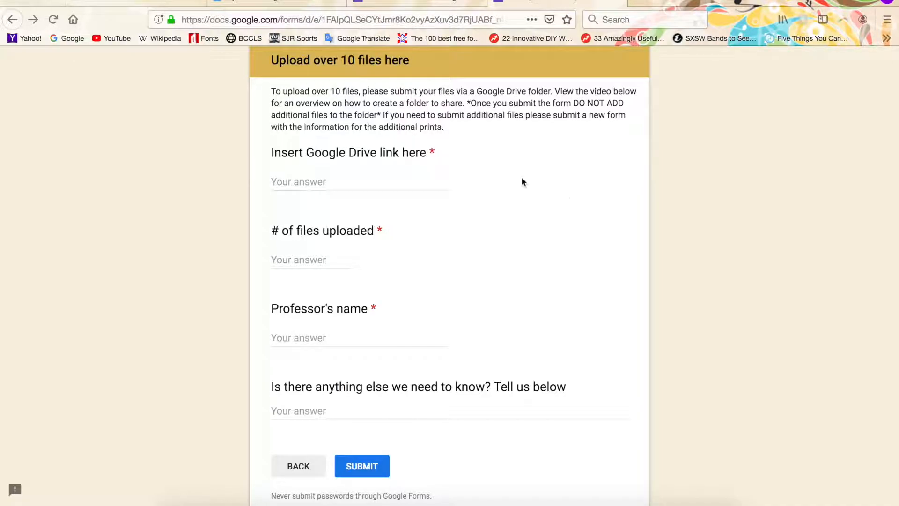
Create a new Drive folder named 'Project 1 - ARPH 300 -' followed by the professor's surname
left_click(312, 2)
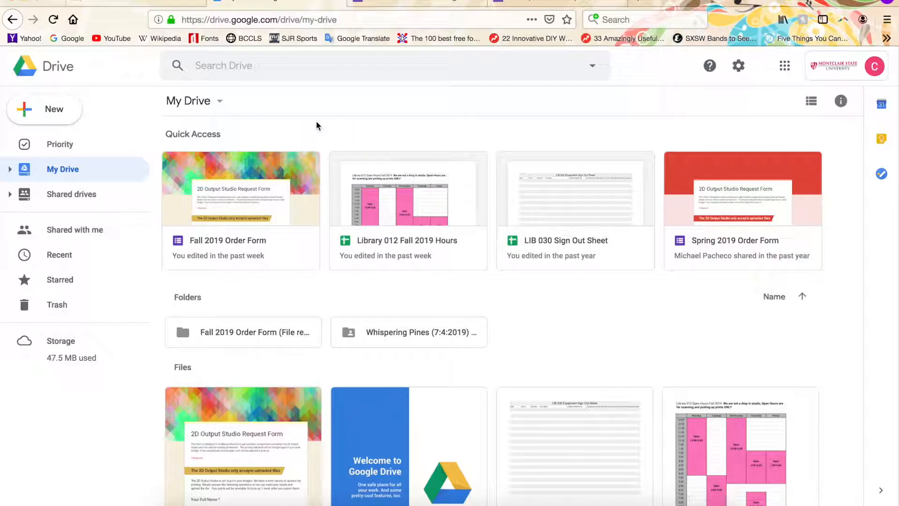
left_click(20, 120)
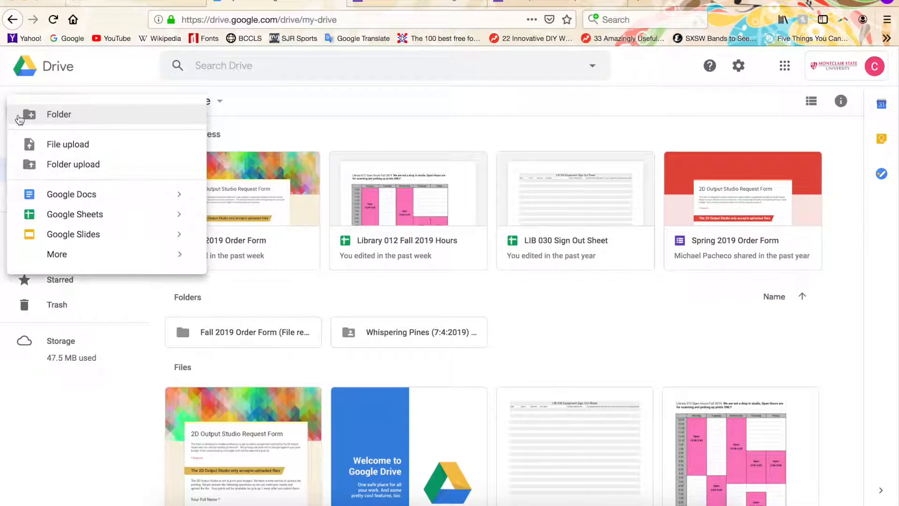
left_click(146, 121)
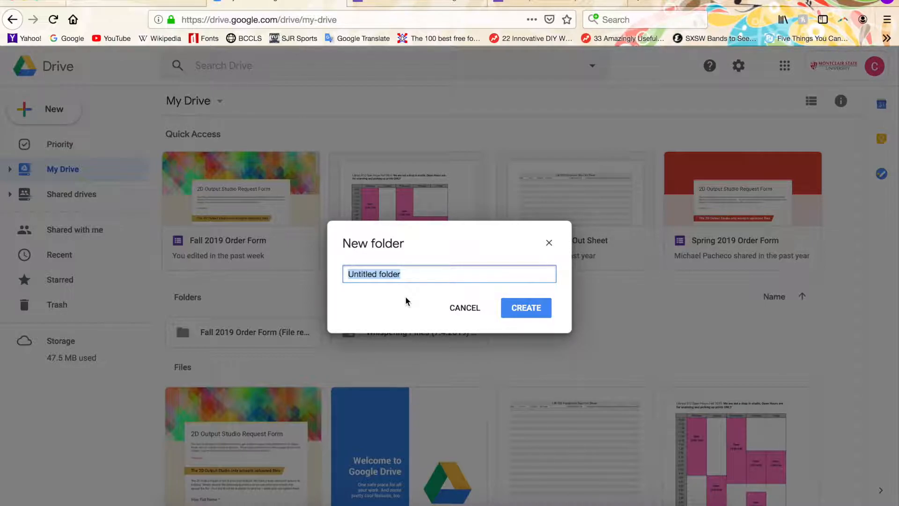
type("Project 1 - AR")
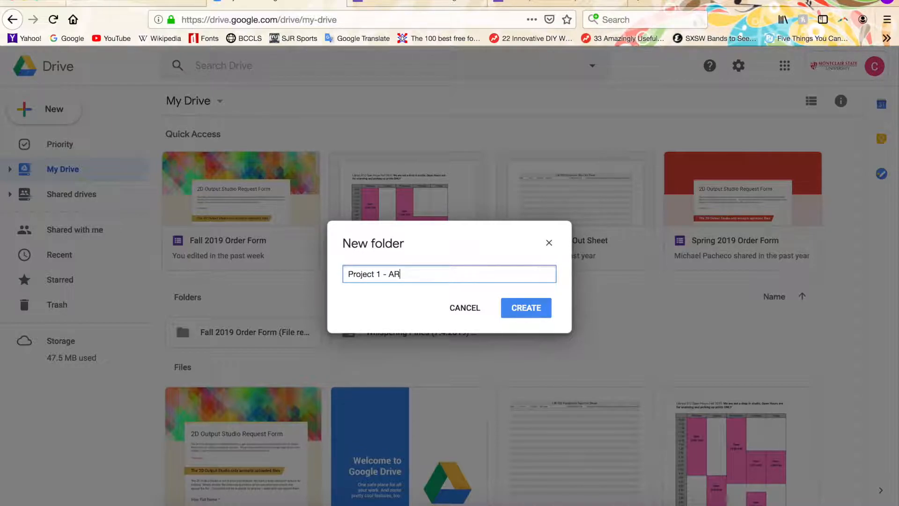
type("PH 300 - Heintze")
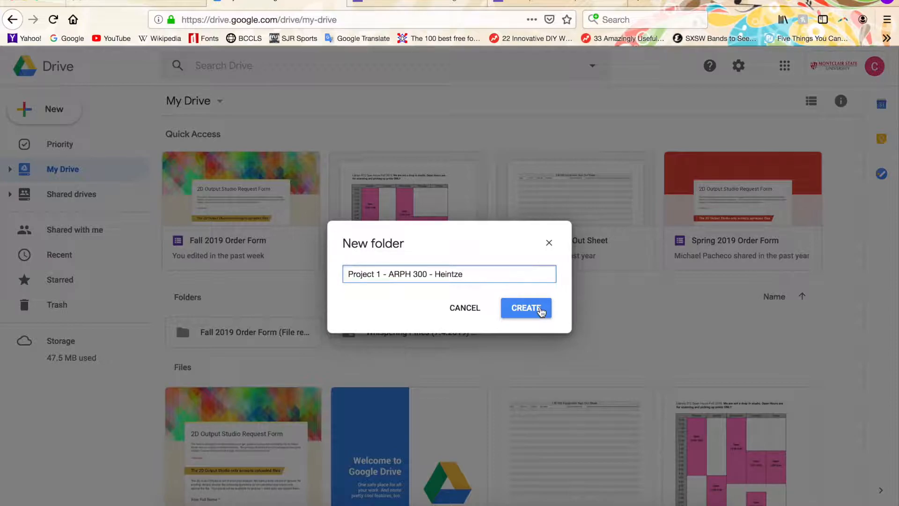
left_click(541, 312)
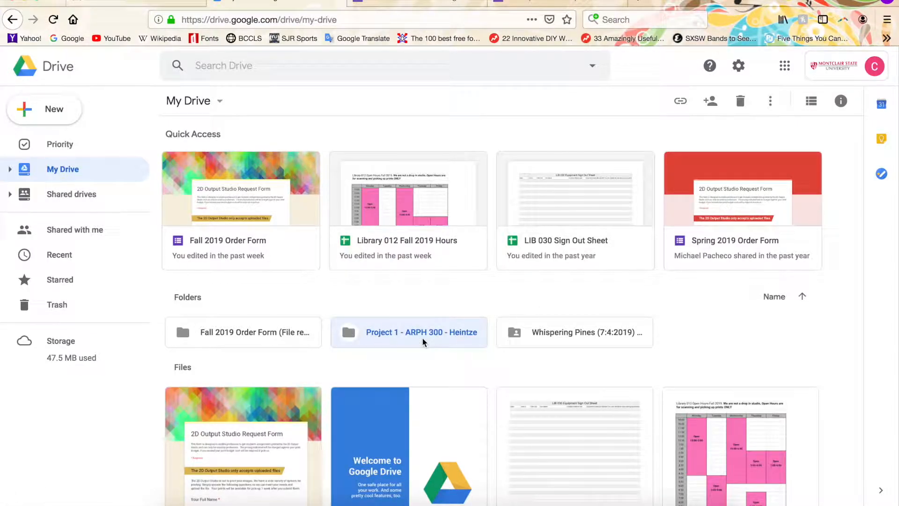
Open the new folder and upload the 12 image files from the Finder download folder into it
double_click(423, 341)
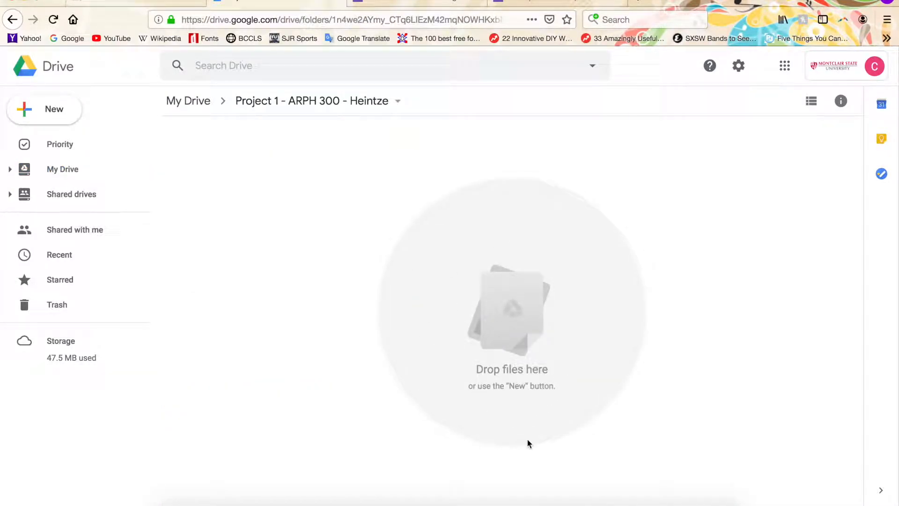
left_click(177, 501)
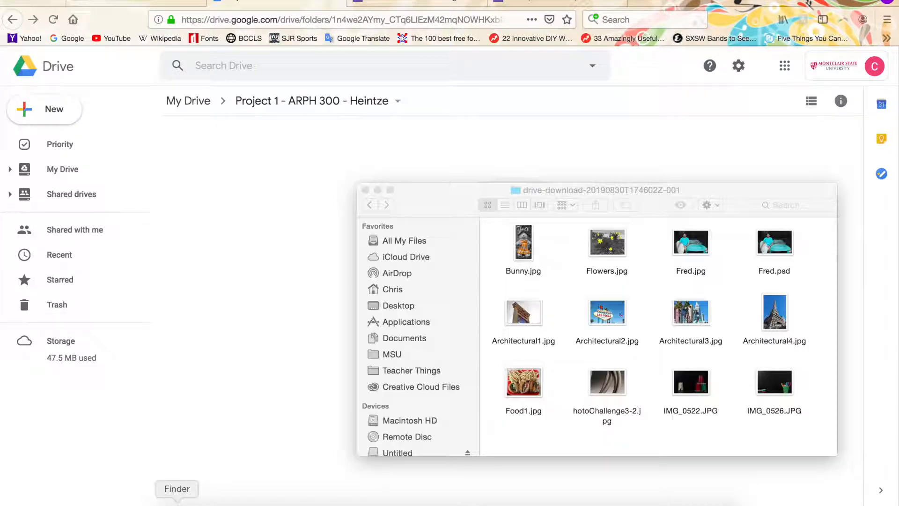
left_click_drag(510, 434, 287, 187)
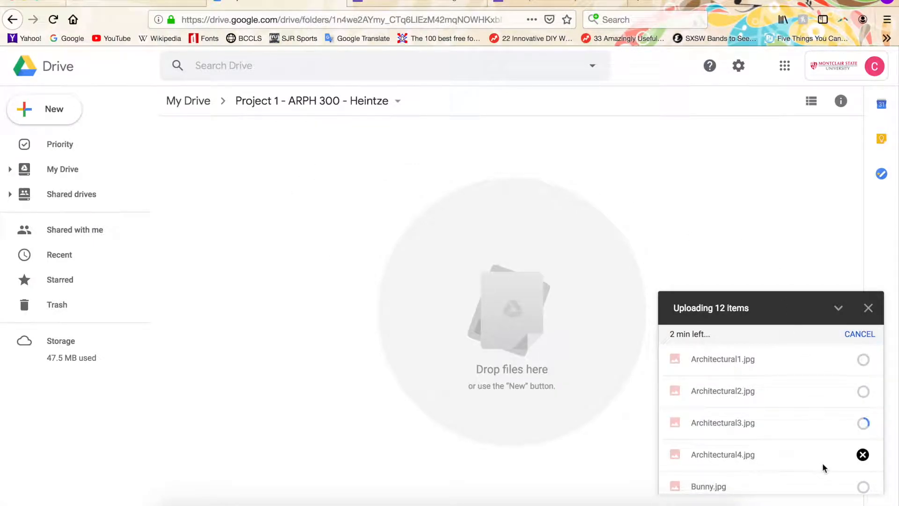
Check the upload progress of the files in the uploads list
scroll(822, 463, "down", 5)
scroll(822, 462, "up", 3)
scroll(822, 463, "up", 3)
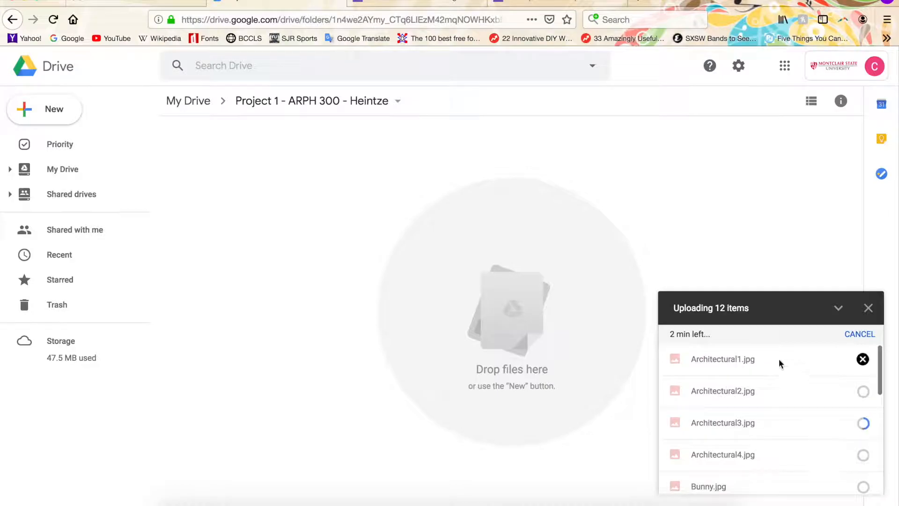
scroll(783, 423, "down", 3)
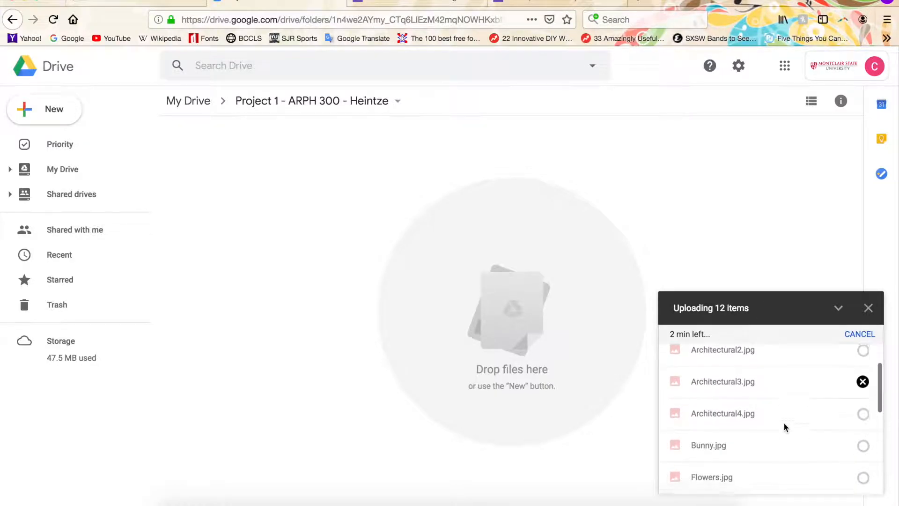
scroll(785, 425, "down", 3)
scroll(784, 425, "up", 5)
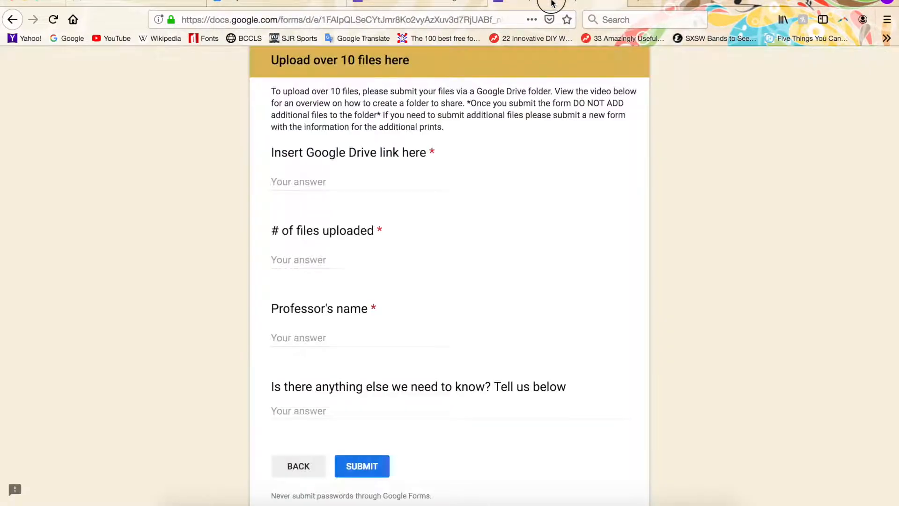
left_click(552, 3)
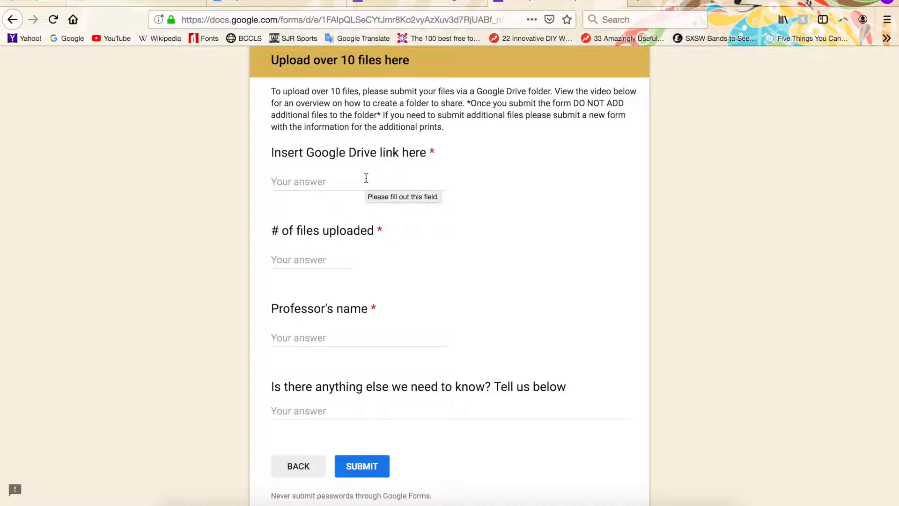
left_click(270, 2)
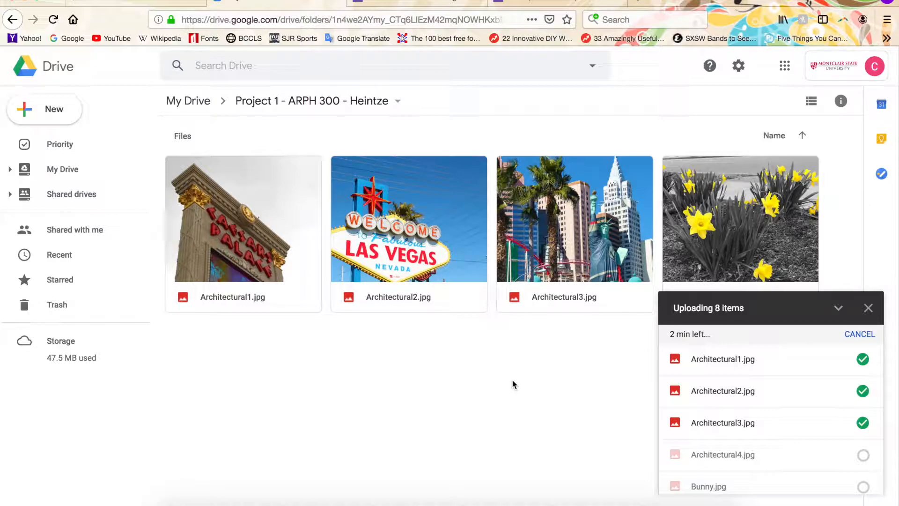
scroll(719, 429, "down", 5)
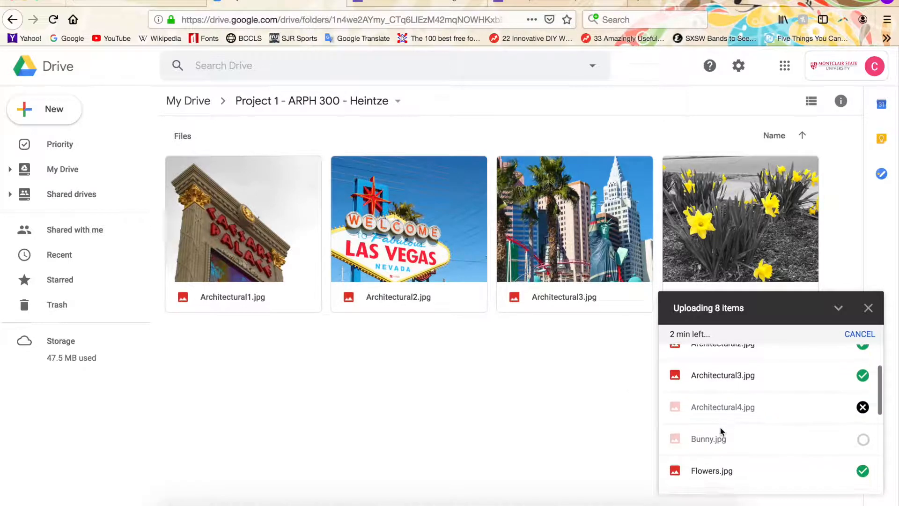
scroll(721, 430, "up", 5)
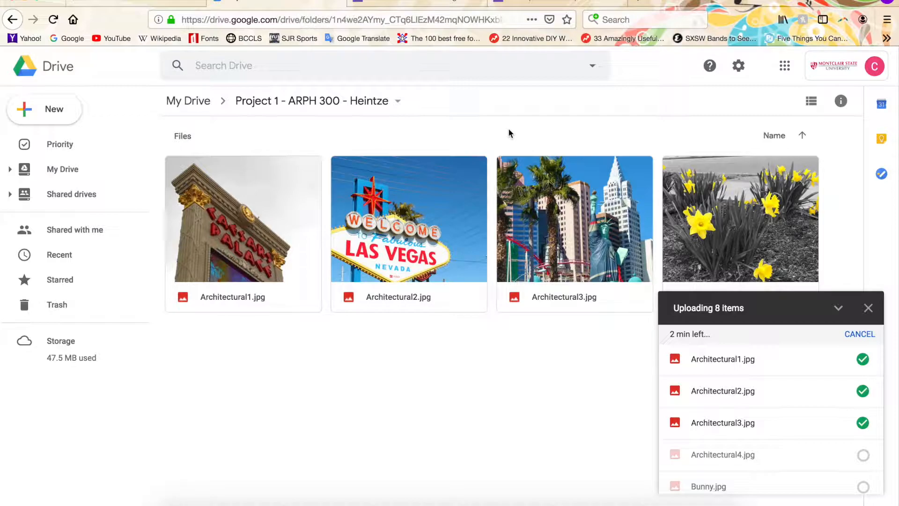
Turn on link sharing for the folder, set to anyone at Montclair State University with the link can edit
left_click(398, 102)
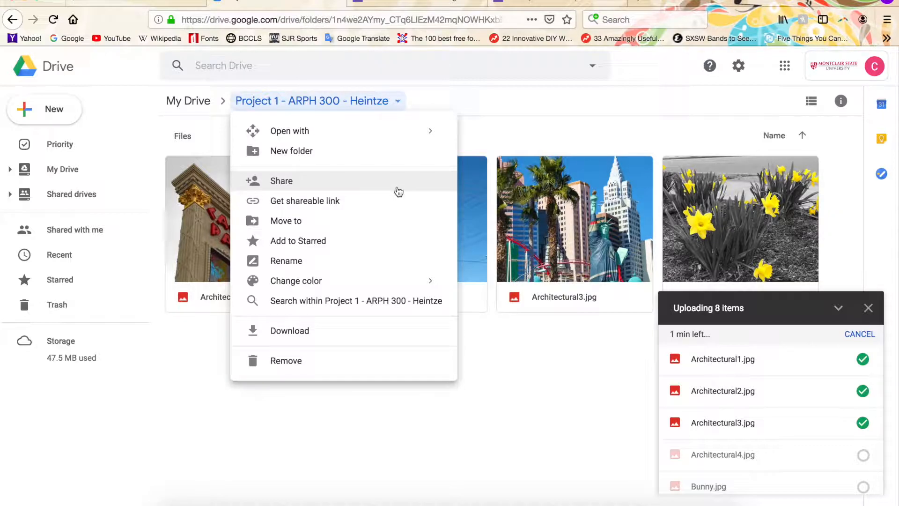
left_click(317, 181)
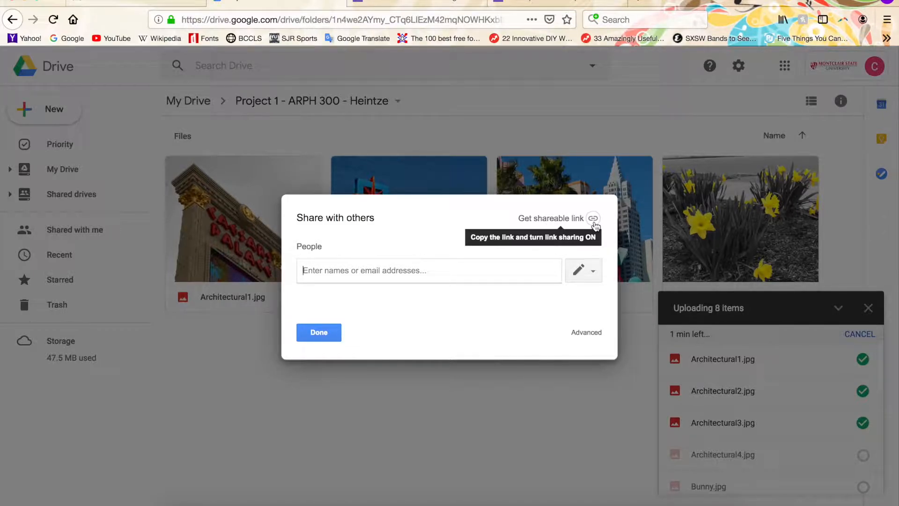
left_click(594, 220)
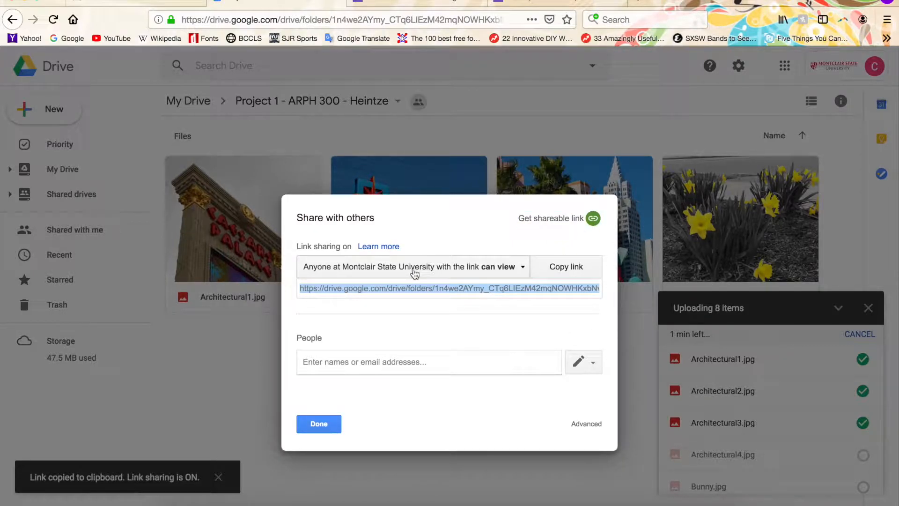
left_click(519, 270)
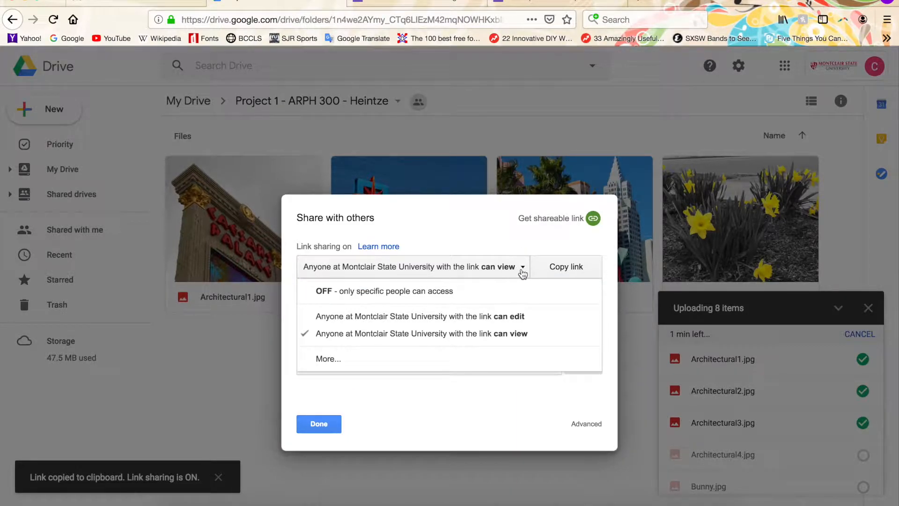
left_click(523, 274)
left_click(522, 271)
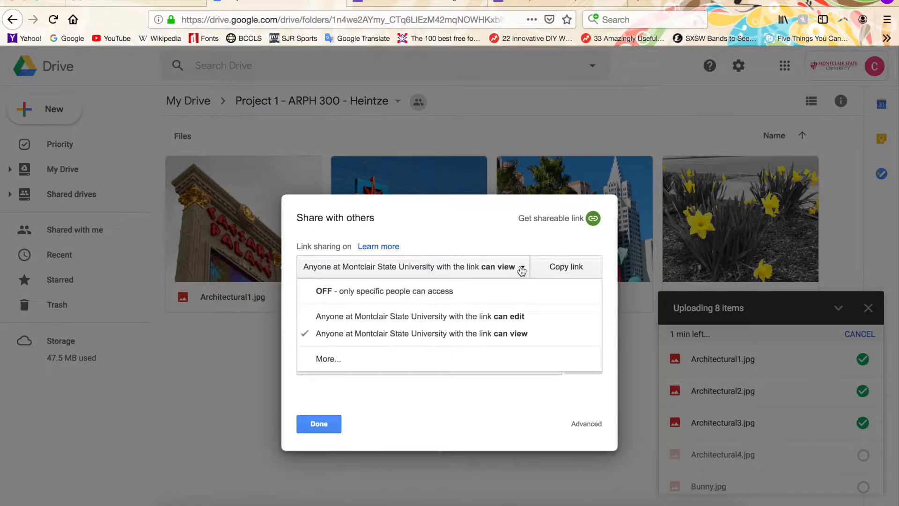
left_click(560, 320)
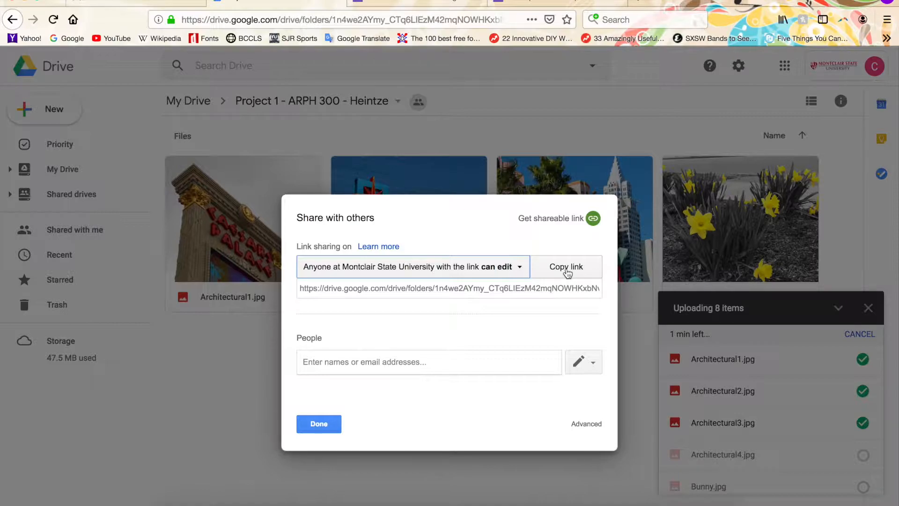
Copy the folder's shareable link and close the sharing dialog
left_click(566, 267)
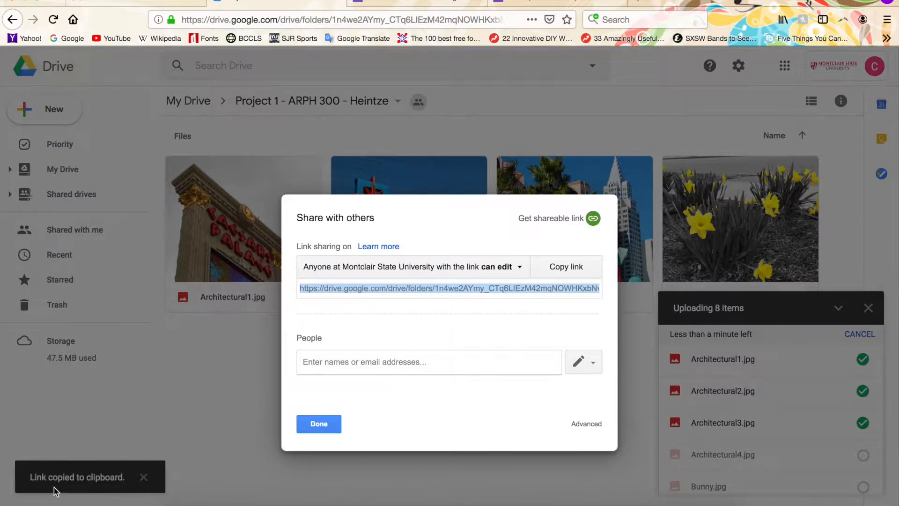
right_click(437, 286)
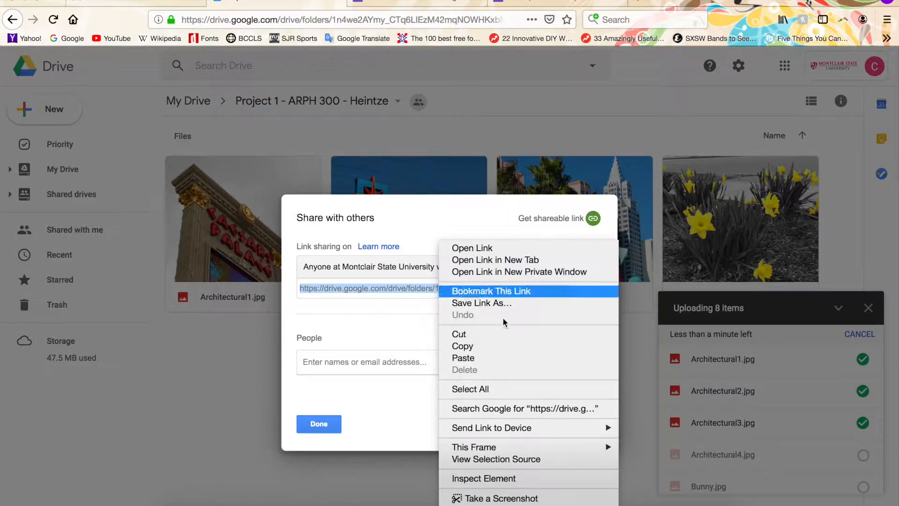
left_click(504, 346)
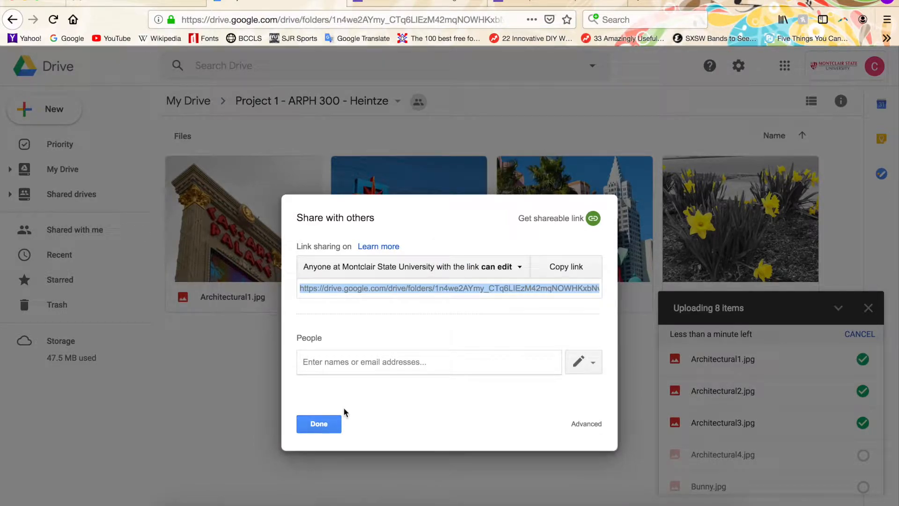
left_click(319, 425)
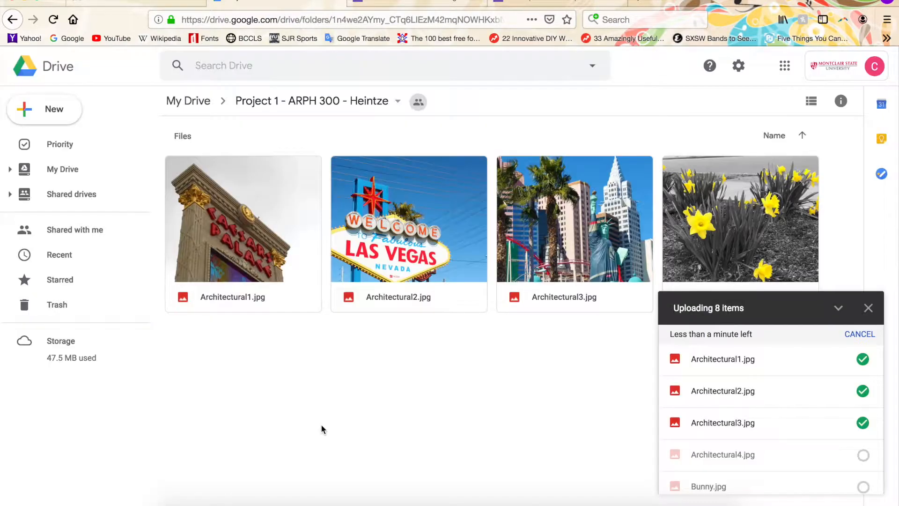
Paste the folder link into the form's Google Drive link field and enter 12 as the number of files uploaded
left_click(581, 3)
left_click(298, 184)
key("super+v")
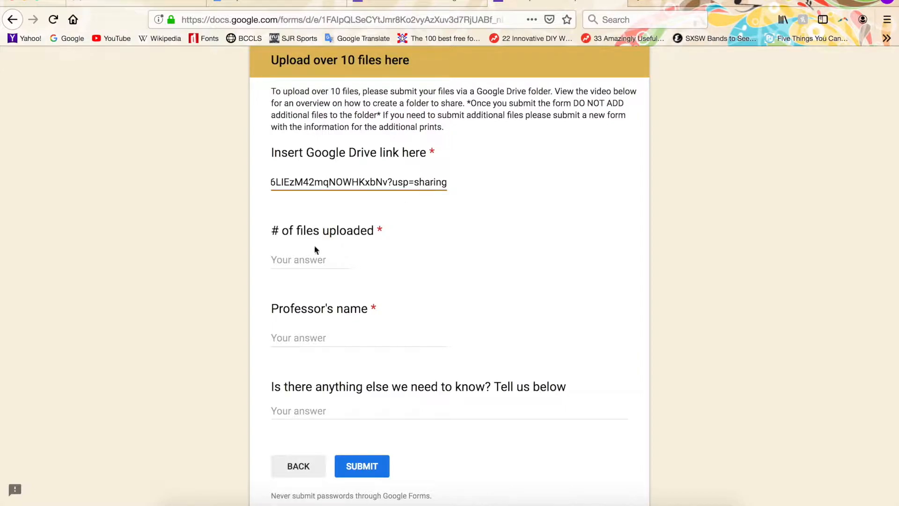
left_click(294, 259)
type("12")
Fill in the professor's full name and submit the form
left_click(311, 341)
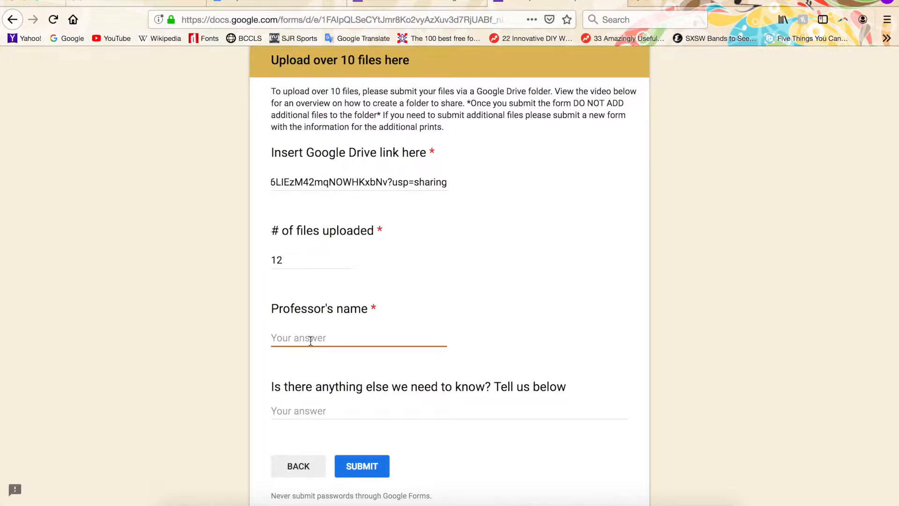
left_click(329, 406)
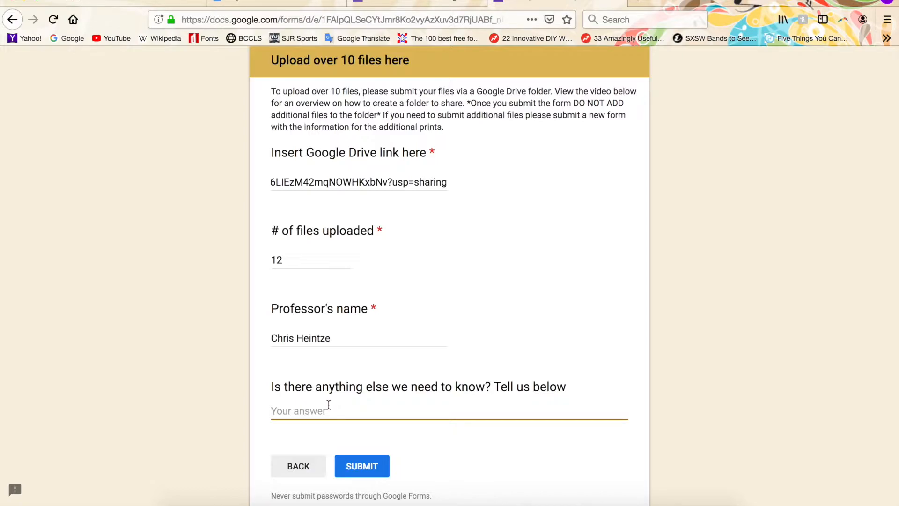
left_click(373, 469)
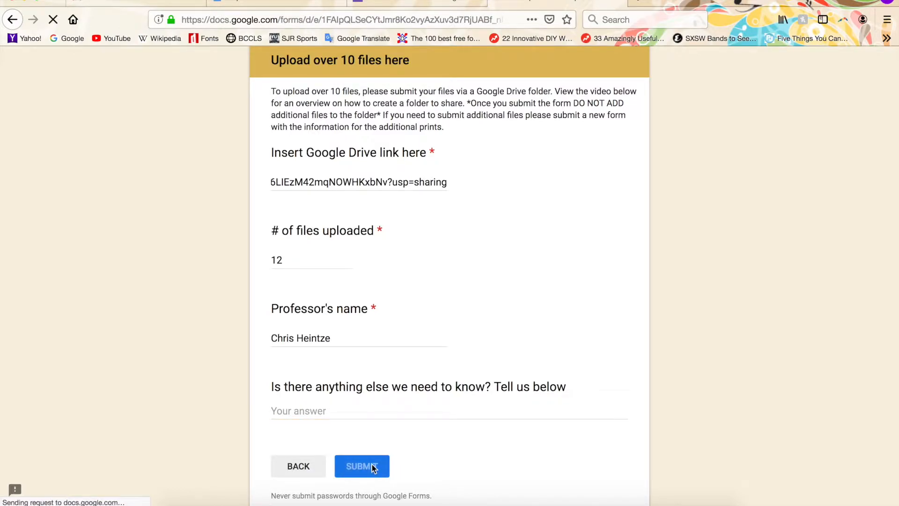